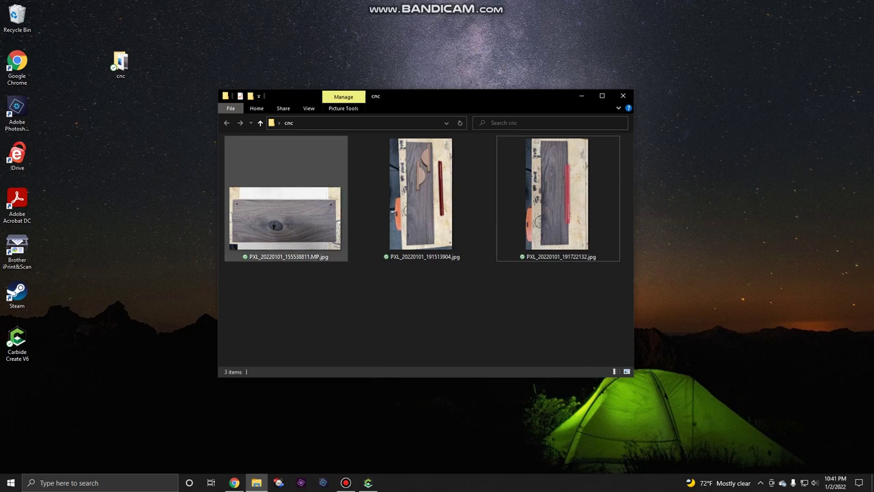
# Open the walnut board photo PXL_20220101_155538811.MP.jpg from the cnc folder in Photos
pyautogui.click(285, 205)
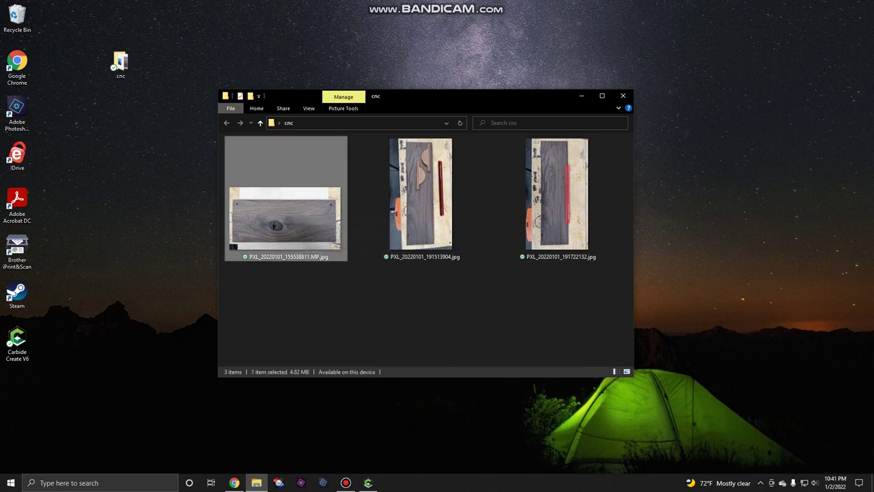
pyautogui.doubleClick(285, 204)
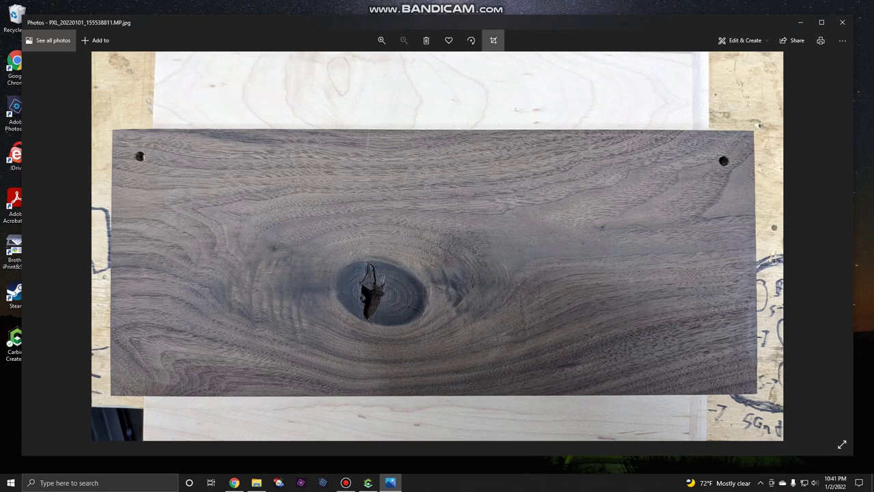
# Crop the photo in from the lower-left corner and top edge to the wood, saving over the original
pyautogui.click(492, 40)
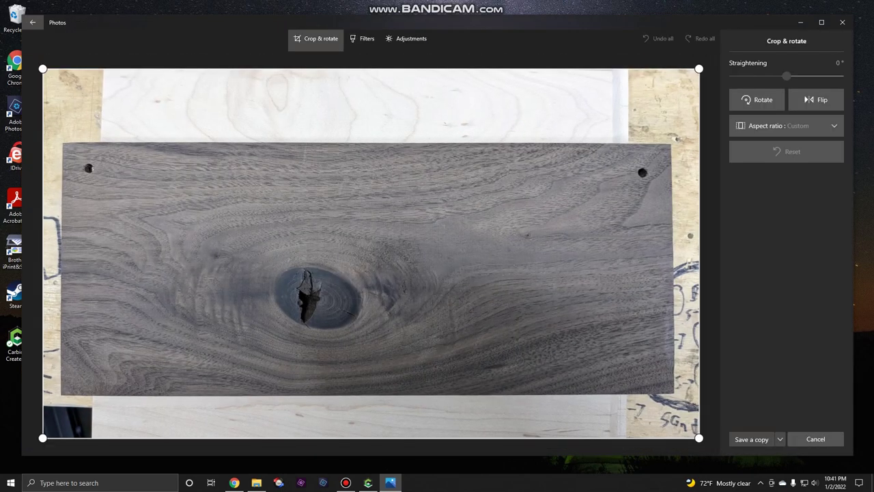
pyautogui.moveTo(42, 437); pyautogui.dragTo(59, 398)
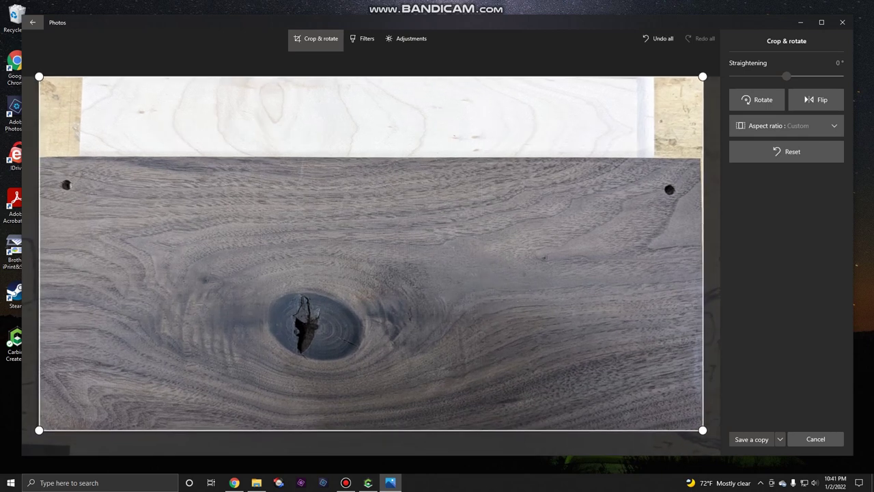
pyautogui.moveTo(39, 78); pyautogui.dragTo(39, 157)
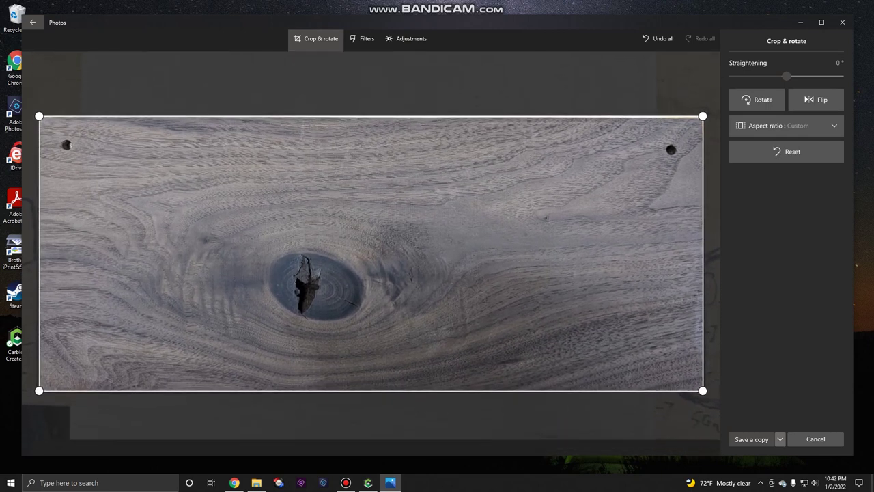
pyautogui.click(779, 439)
pyautogui.click(751, 424)
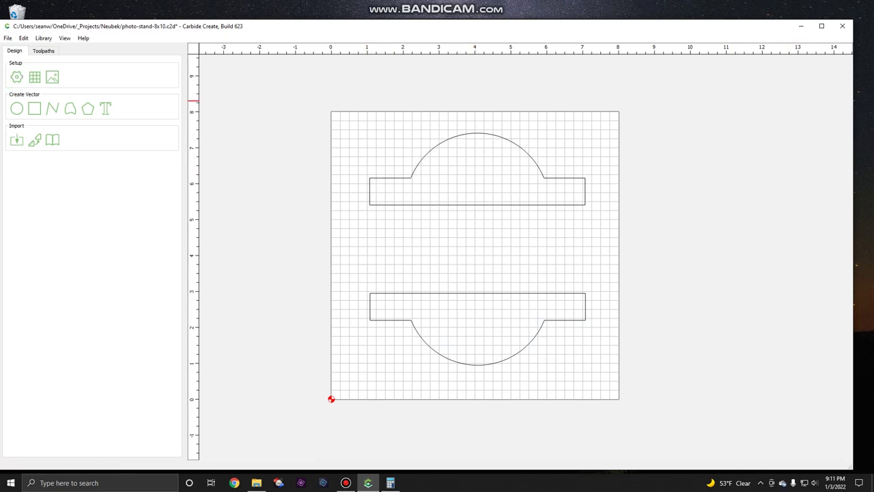
# Set the job stock to 11.25 in wide by 4.65 in high
pyautogui.click(16, 77)
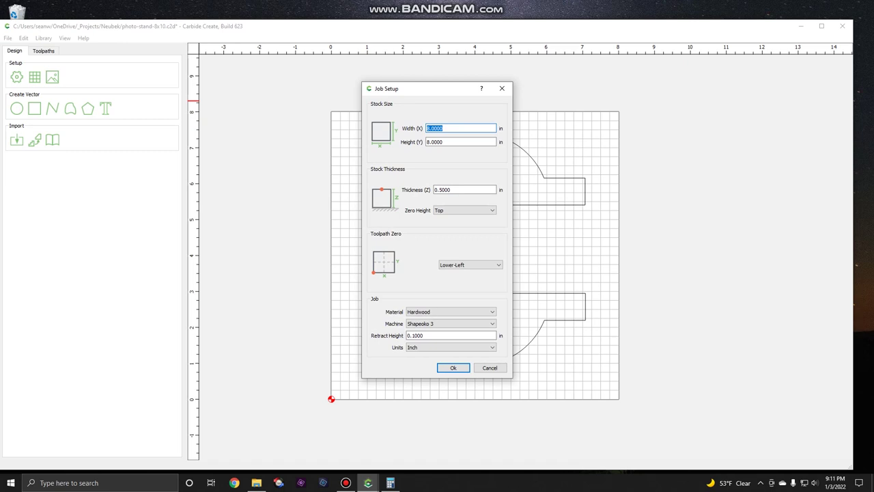
pyautogui.write('11.25')
pyautogui.press('Tab')
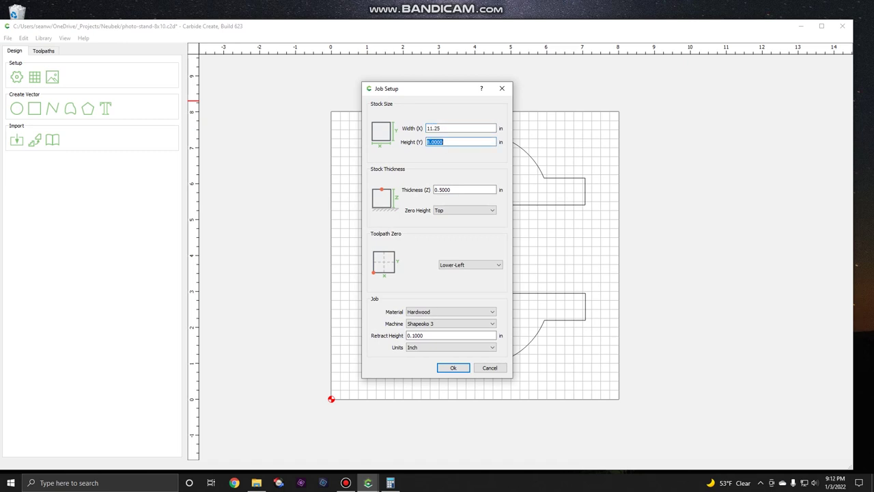
pyautogui.write('4.65')
pyautogui.press('Return')
pyautogui.scroll(-3, 373, 201)
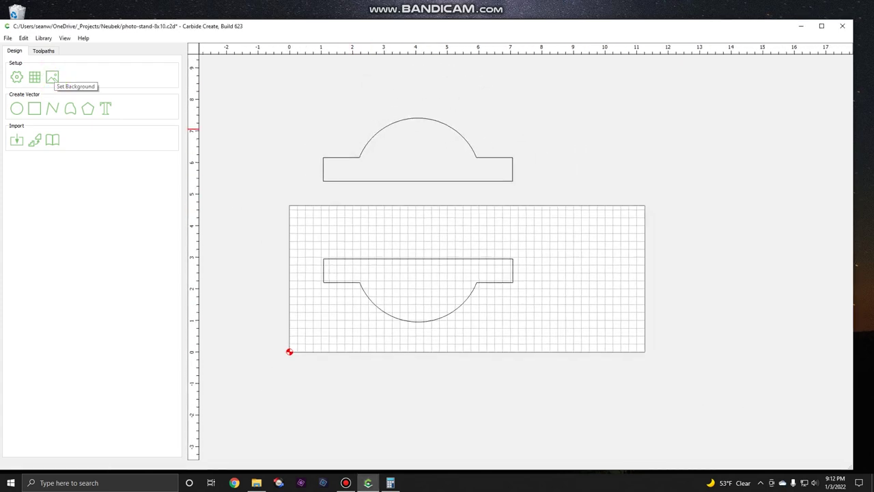
# Load the cropped walnut board photo as the background image
pyautogui.click(52, 77)
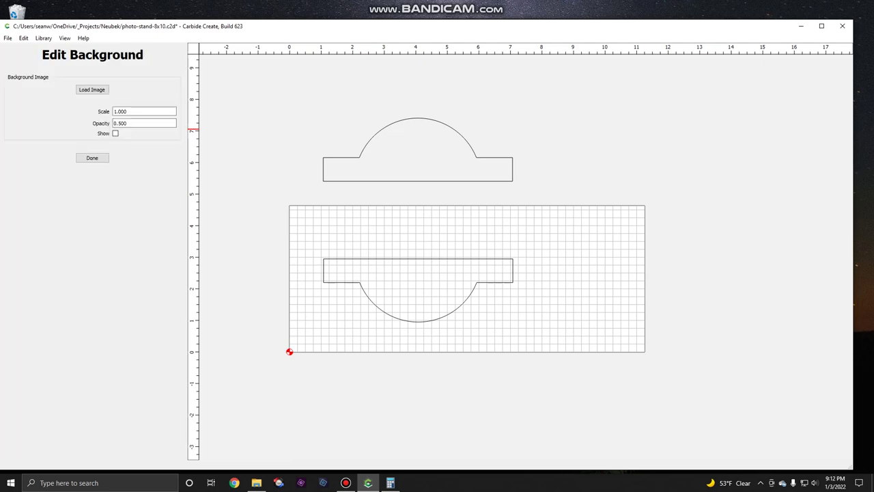
pyautogui.click(91, 90)
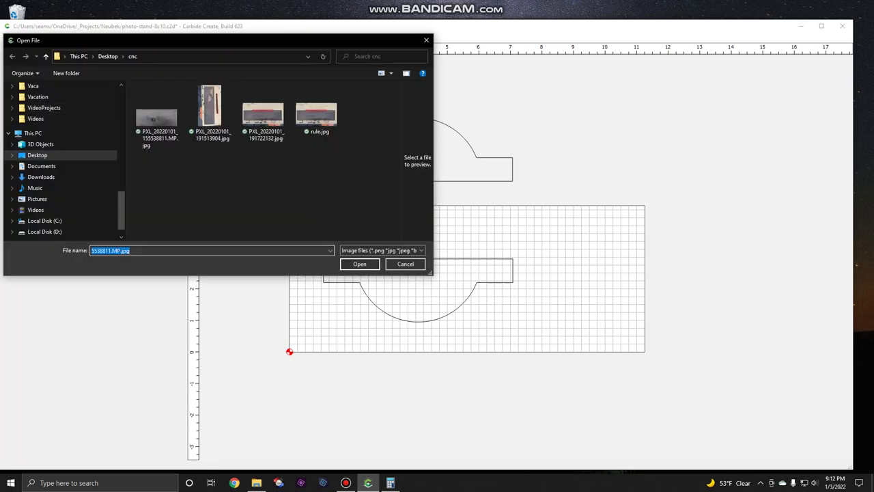
pyautogui.click(156, 117)
pyautogui.click(359, 264)
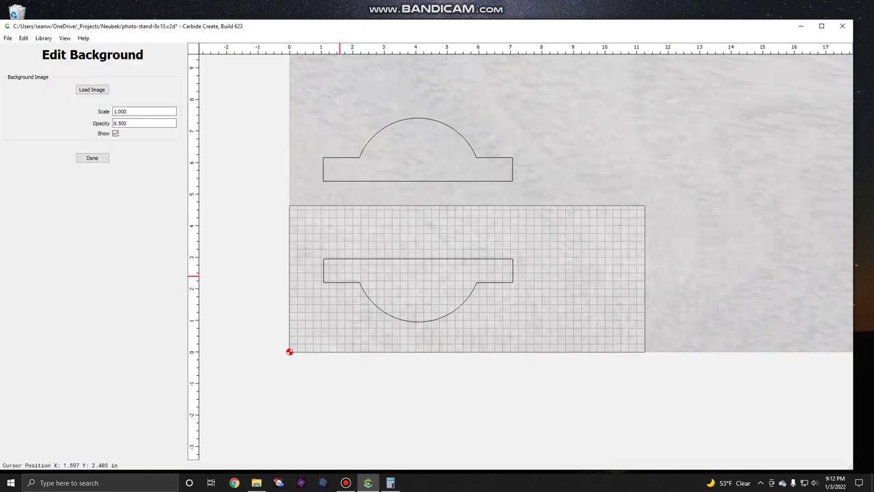
# Select the background's current 1.000 scale value for editing
pyautogui.scroll(-6, 311, 300)
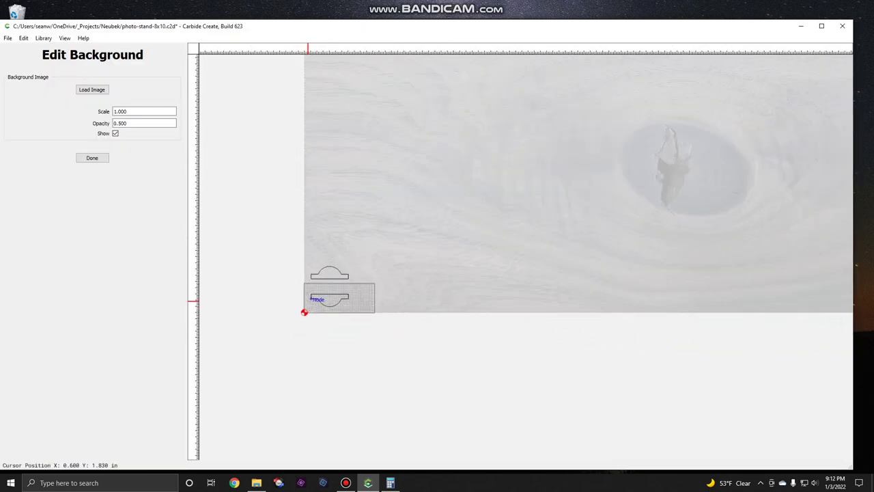
pyautogui.scroll(-3, 311, 301)
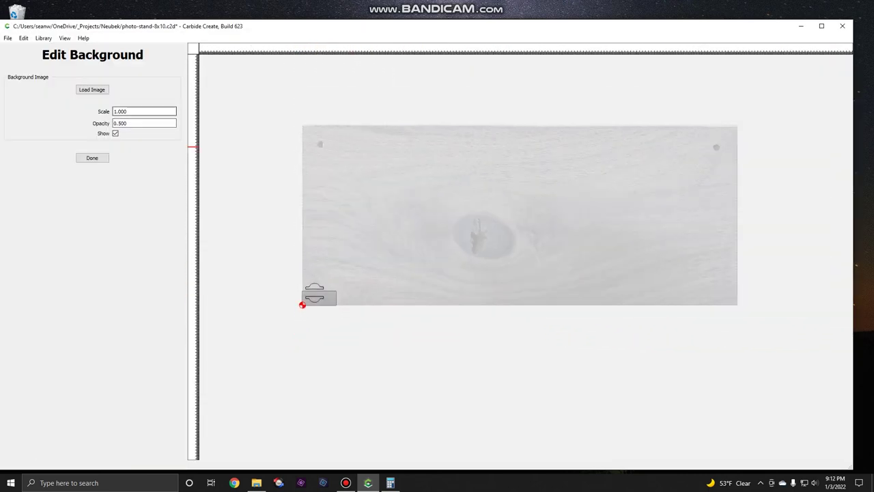
pyautogui.doubleClick(117, 111)
pyautogui.click(127, 112)
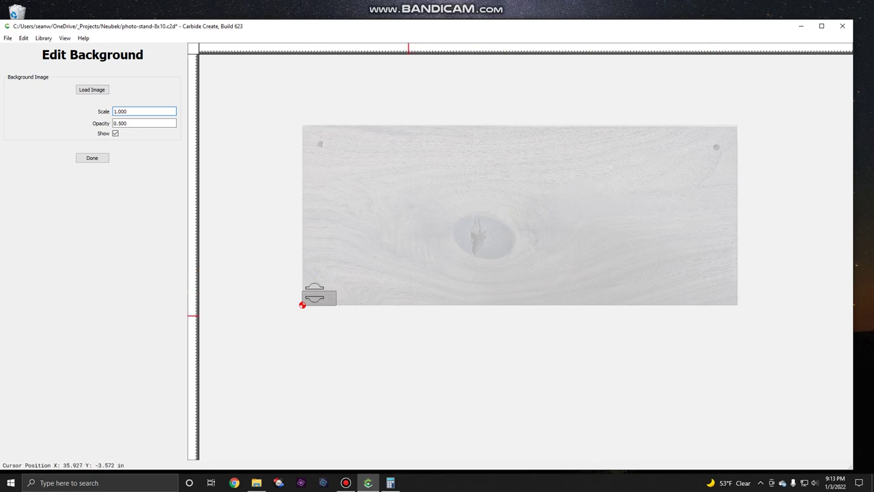
pyautogui.scroll(8, 377, 315)
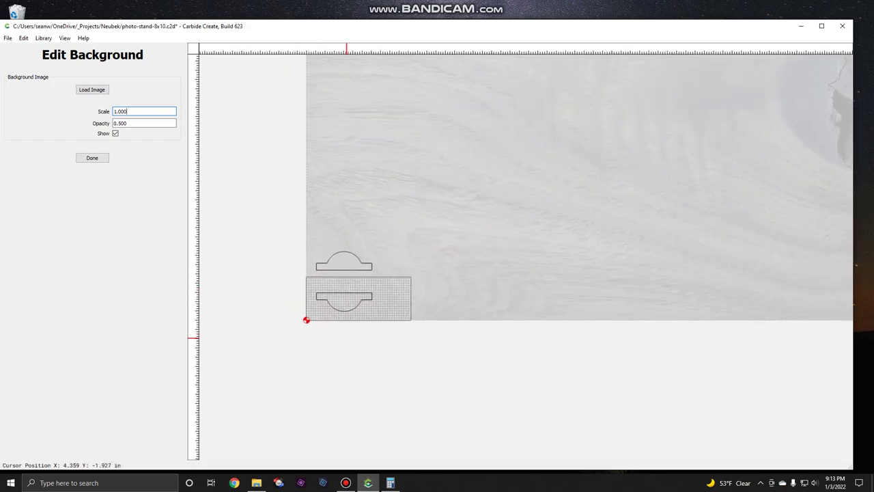
pyautogui.scroll(8, 288, 309)
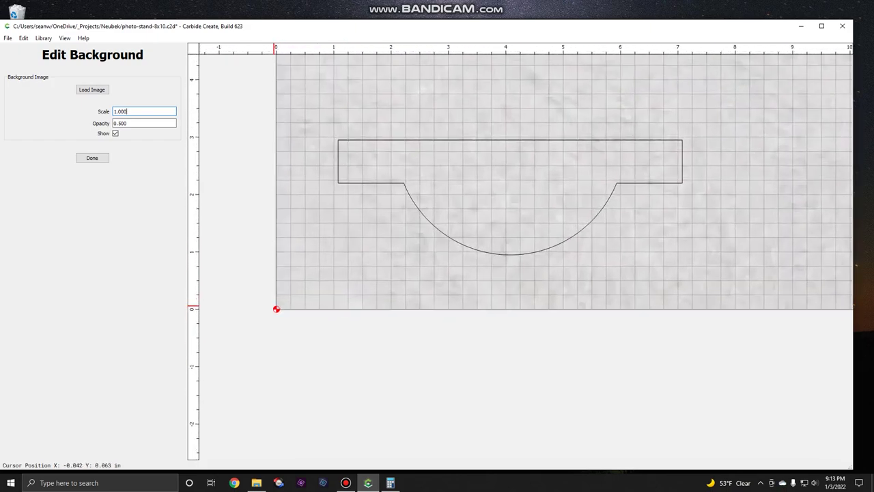
pyautogui.scroll(-6, 275, 301)
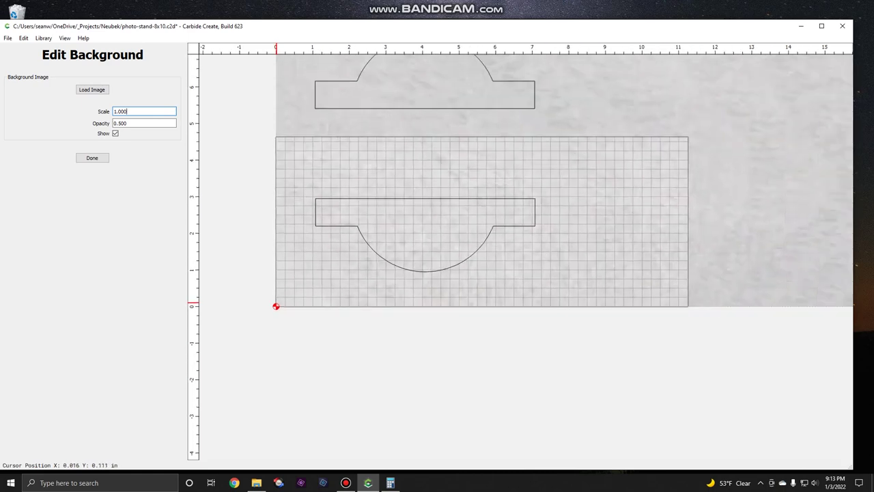
pyautogui.scroll(-8, 276, 304)
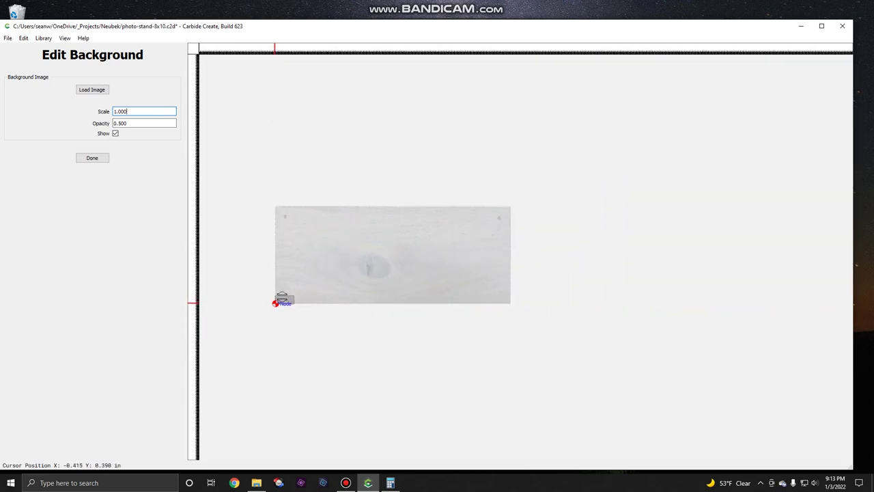
pyautogui.scroll(6, 507, 297)
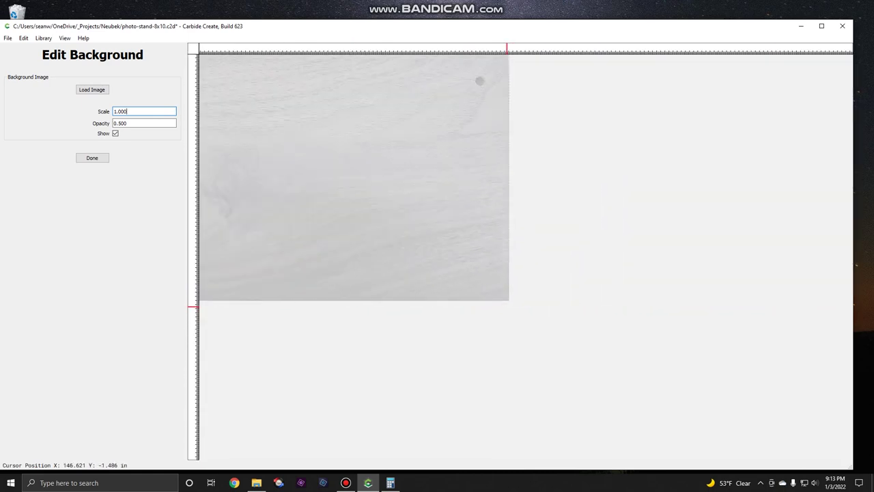
pyautogui.scroll(8, 509, 297)
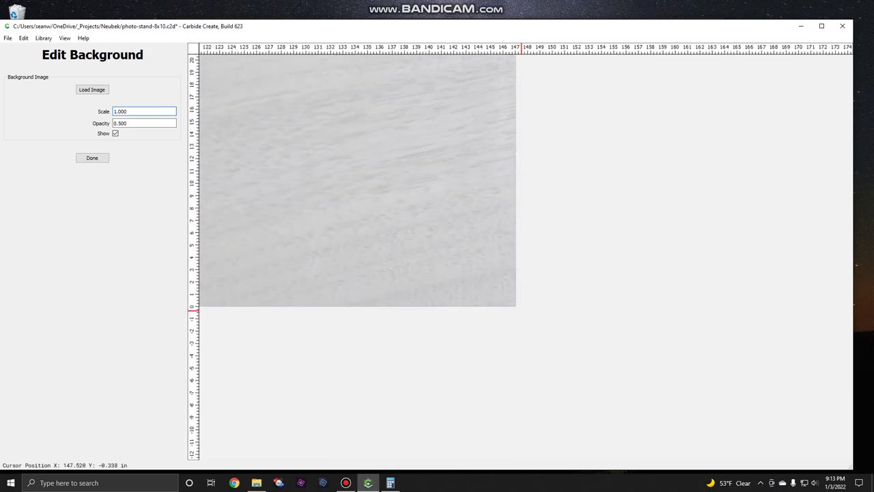
pyautogui.scroll(-5, 522, 311)
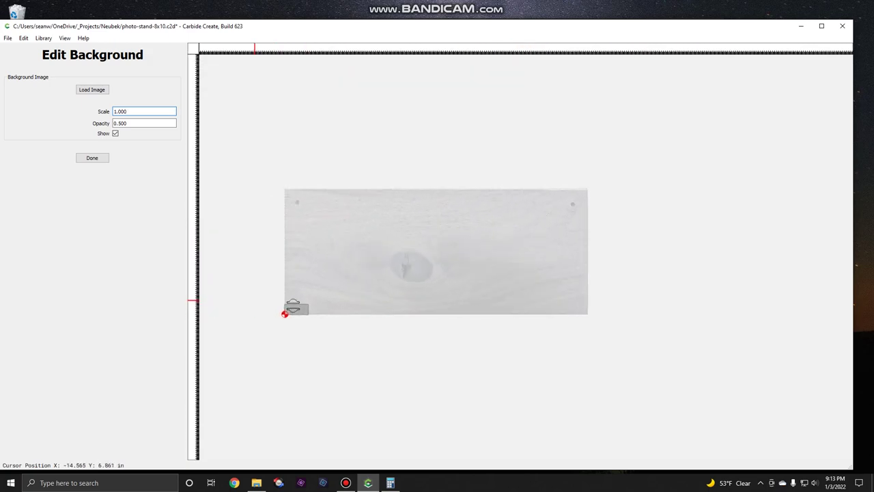
pyautogui.scroll(2, 266, 308)
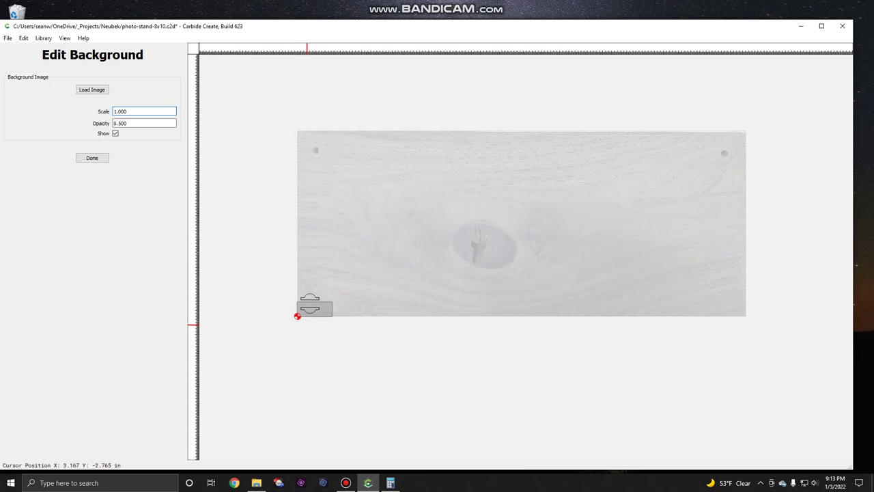
pyautogui.press('super')
# Compute 11.25 ÷ 147 in Calculator, getting 0.0765306, then return to Carbide Create
pyautogui.write('cal')
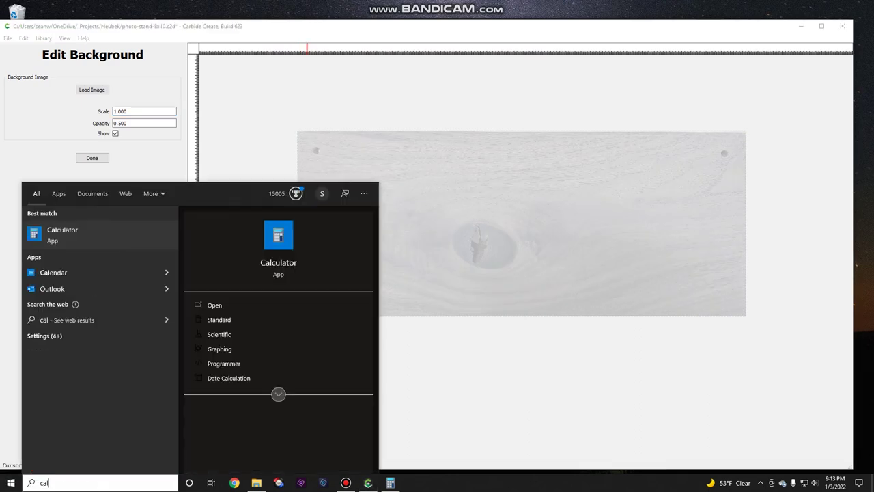
pyautogui.write('c')
pyautogui.press('Return')
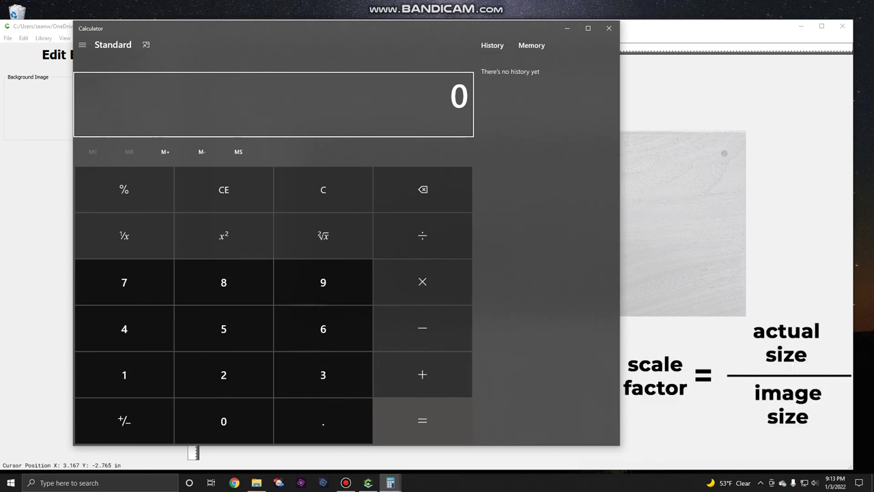
pyautogui.write('11.25')
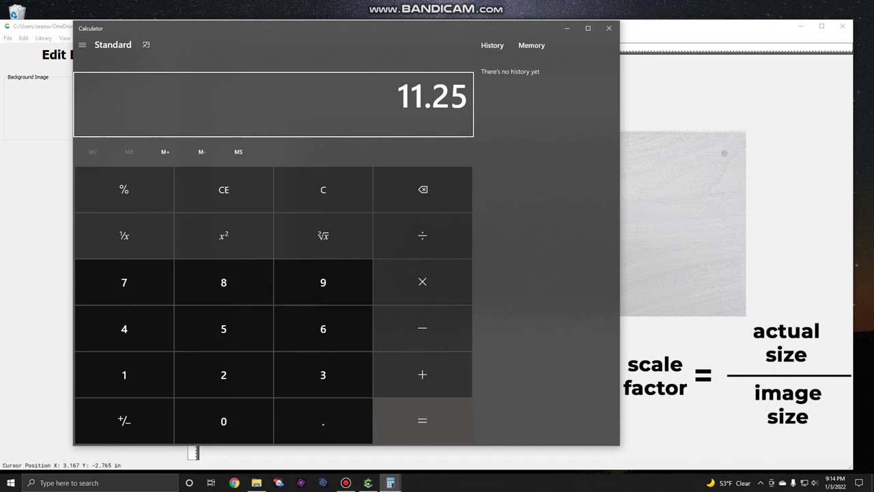
pyautogui.write('/')
pyautogui.write('147')
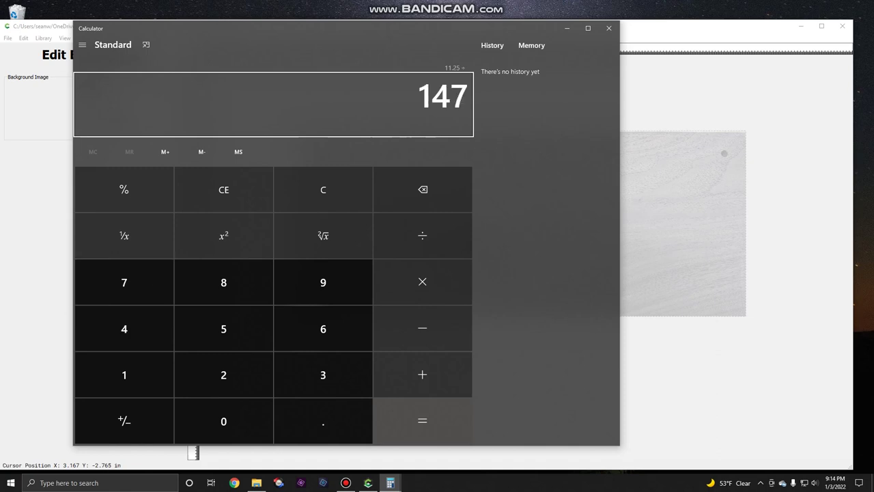
pyautogui.press('Return')
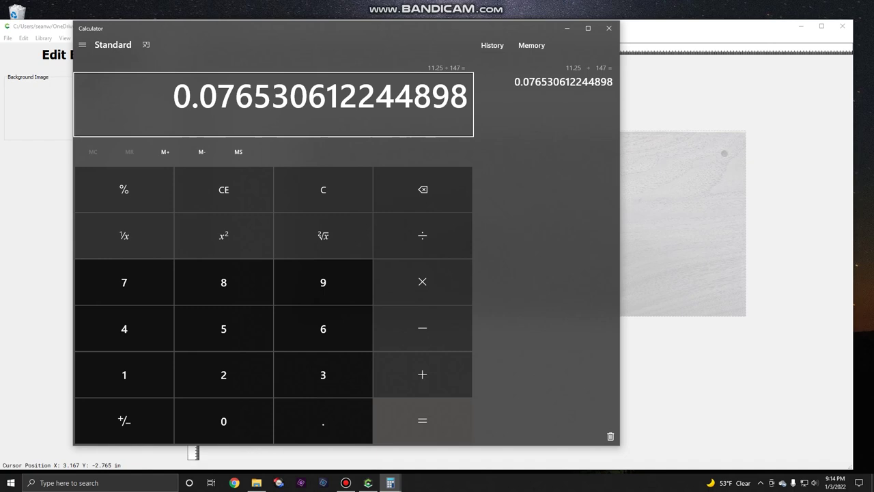
pyautogui.hotkey('alt', 'Tab')
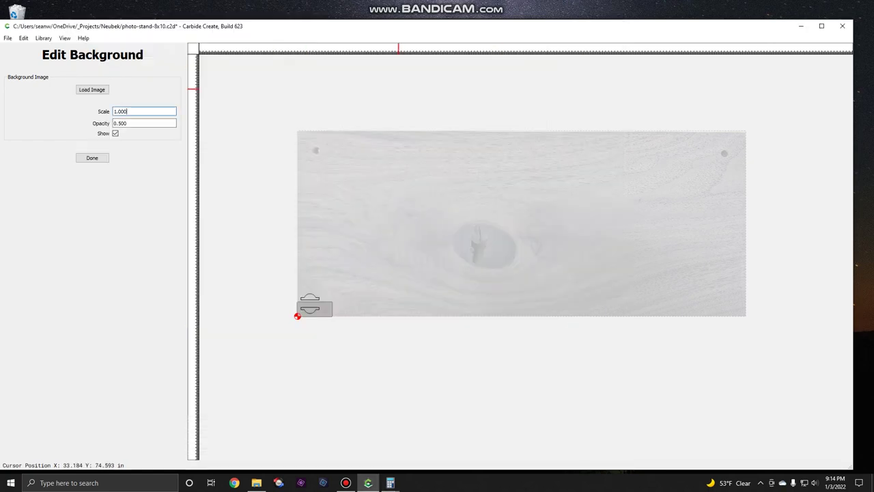
# Set the background image scale to 0.07653
pyautogui.click(115, 113)
pyautogui.write('0.07653')
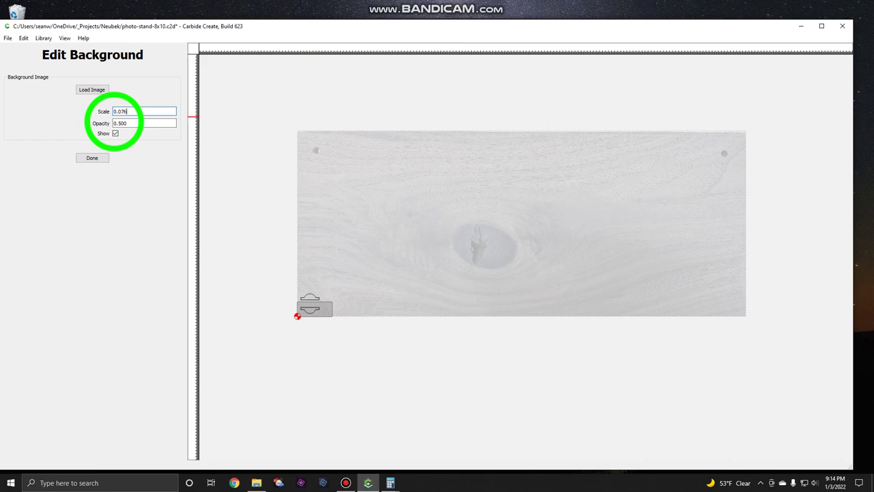
pyautogui.click(92, 158)
# Set the background image opacity to 1
pyautogui.scroll(8, 301, 315)
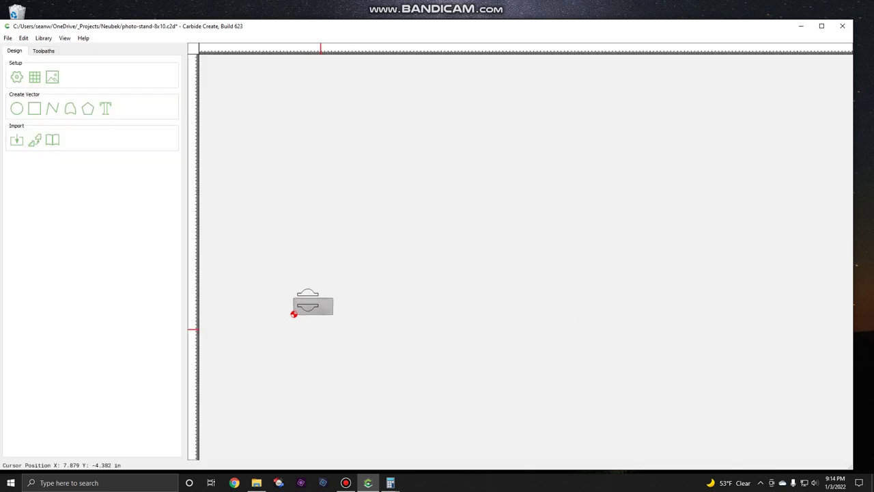
pyautogui.scroll(3, 285, 312)
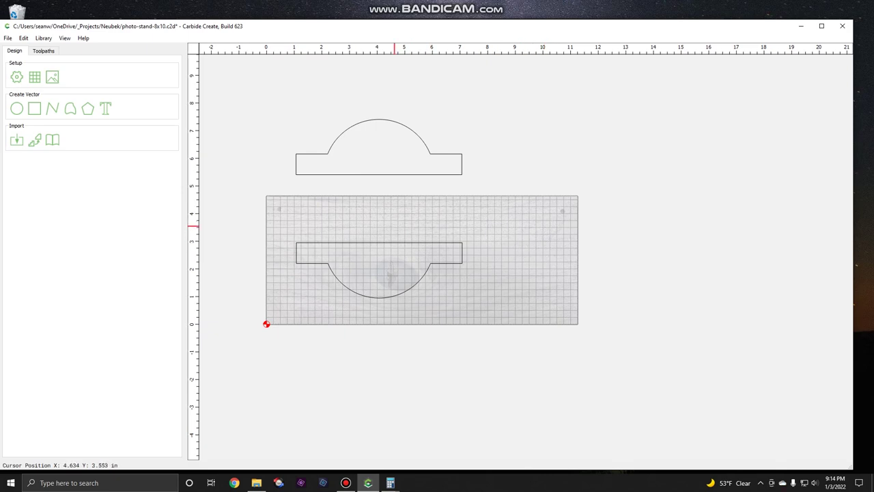
pyautogui.scroll(1, 393, 221)
pyautogui.click(52, 77)
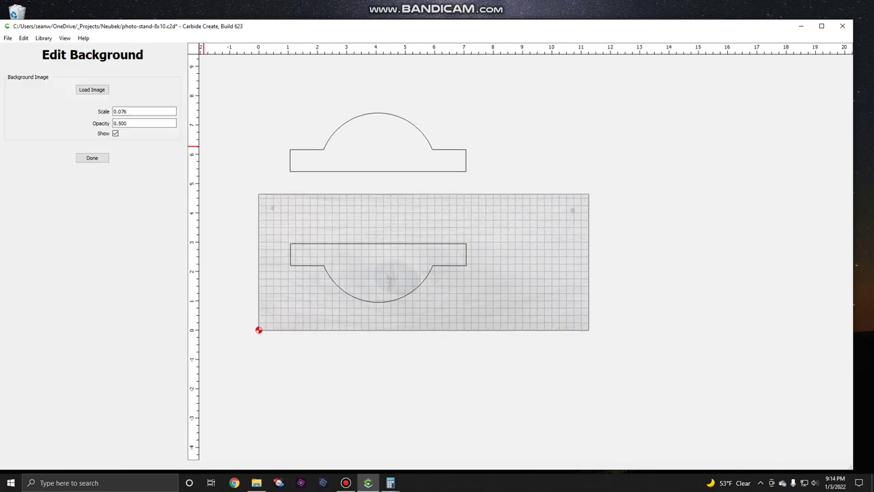
pyautogui.doubleClick(120, 123)
pyautogui.write('1')
pyautogui.click(92, 158)
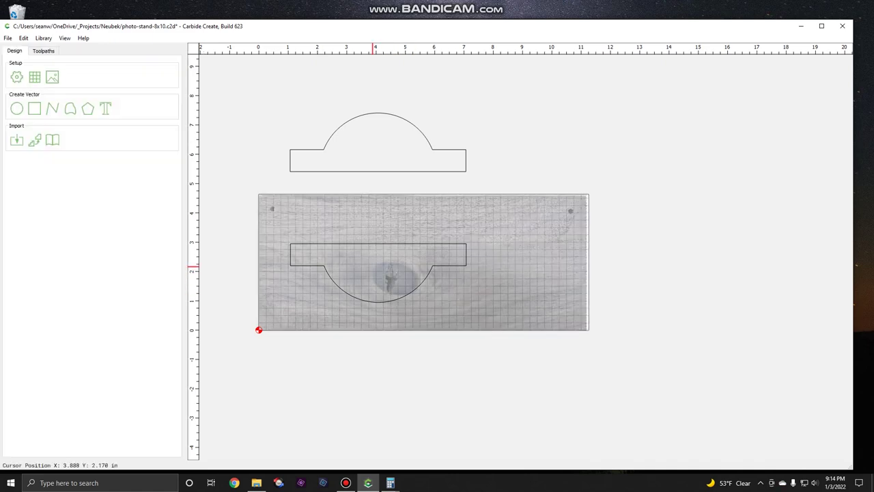
# Move the lower stand part to the board's top edge and the arch part to its lower right
pyautogui.click(392, 275)
pyautogui.click(320, 243)
pyautogui.click(307, 244)
pyautogui.click(364, 243)
pyautogui.moveTo(363, 243); pyautogui.dragTo(453, 204)
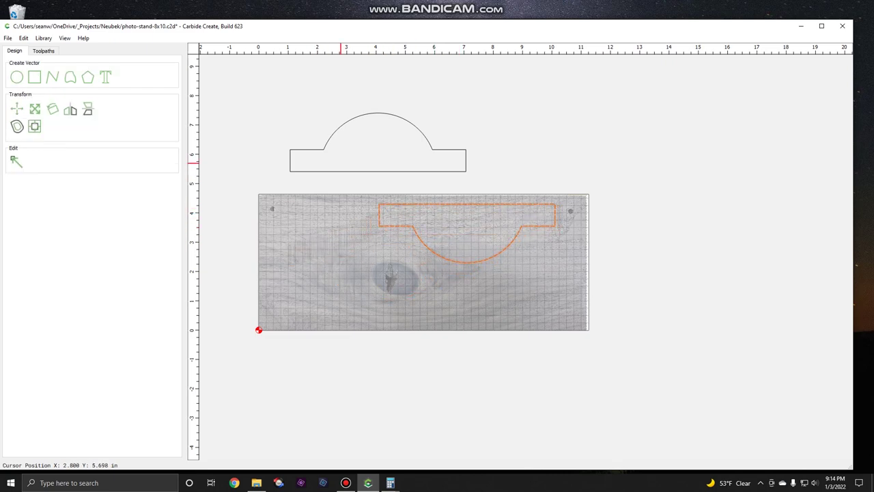
pyautogui.moveTo(362, 171); pyautogui.dragTo(478, 325)
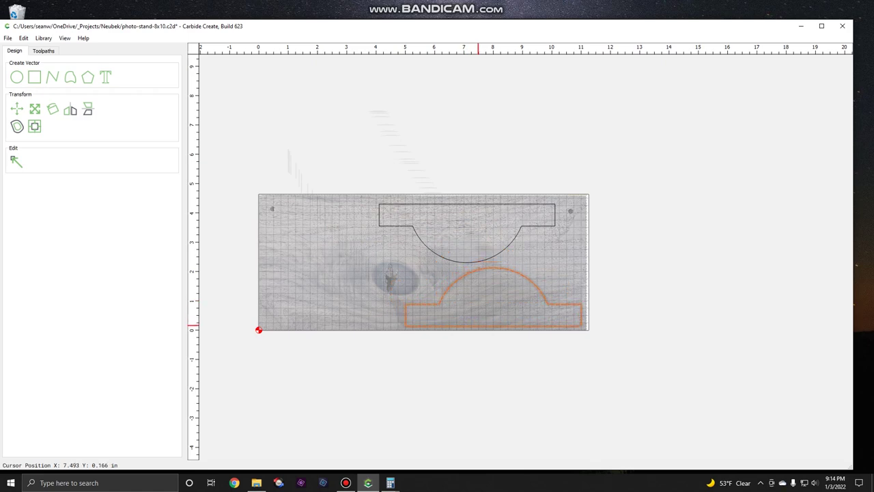
pyautogui.click(490, 183)
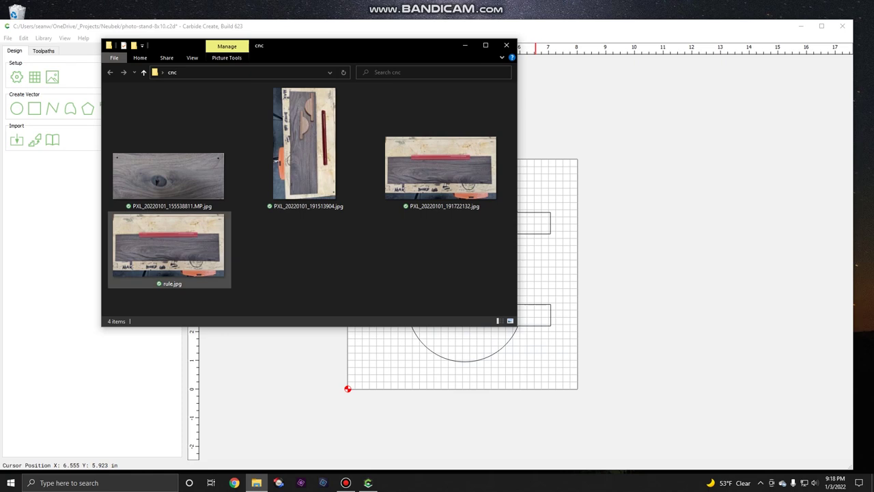
# Open rule.jpg, showing the board with a red rule across it, in Photos
pyautogui.doubleClick(168, 249)
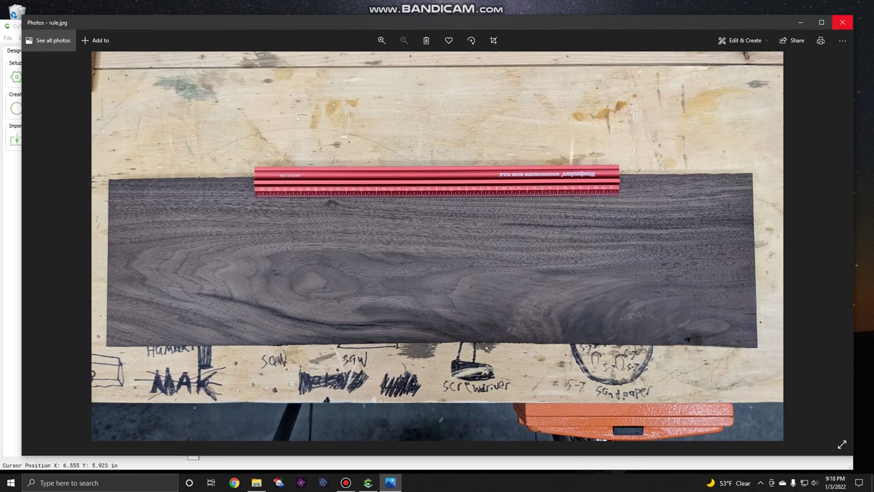
# Close the Photos window showing rule.jpg
pyautogui.click(841, 22)
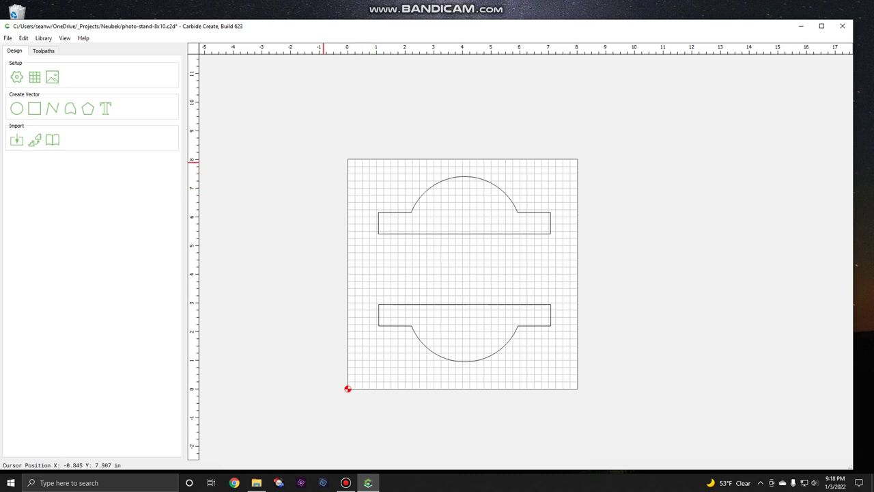
# Set the stock to 21.375 × 5.5 in and bring up the background image settings
pyautogui.click(17, 77)
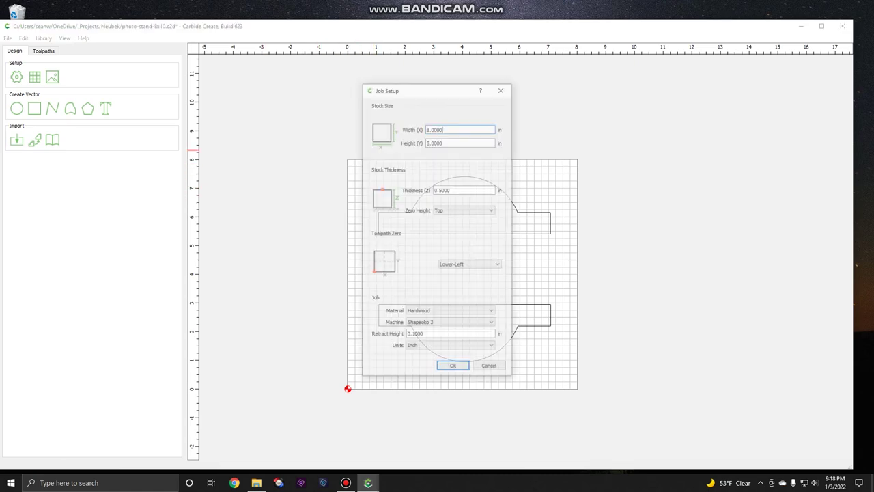
pyautogui.write('21')
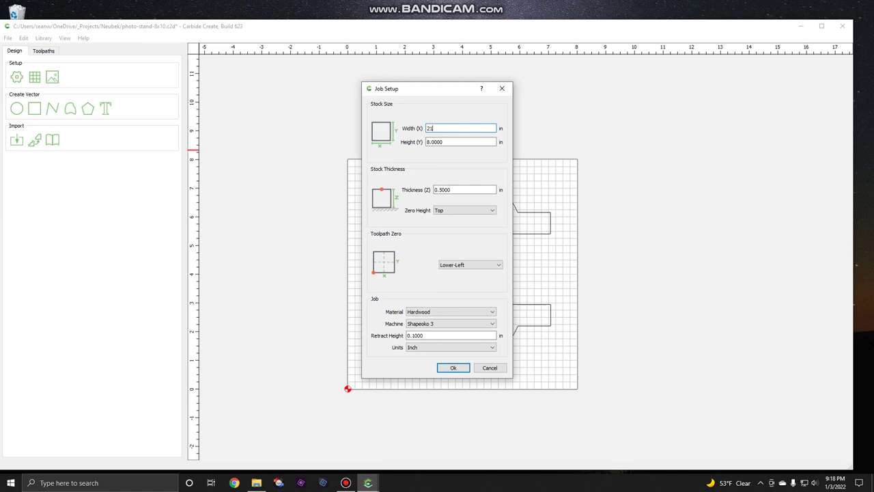
pyautogui.write('.375')
pyautogui.press('Tab')
pyautogui.write('5.5')
pyautogui.press('Return')
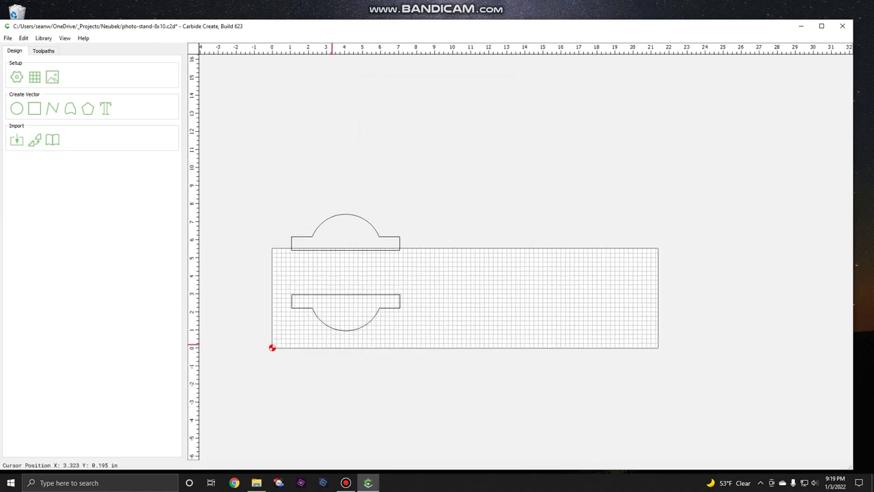
pyautogui.click(52, 76)
# Replace the background image with the rule.jpg ruler photo
pyautogui.click(92, 90)
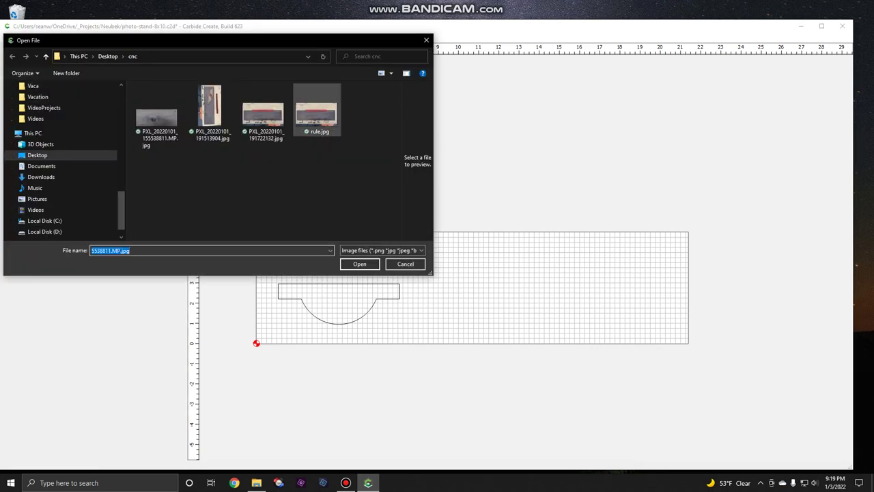
pyautogui.click(316, 113)
pyautogui.click(359, 263)
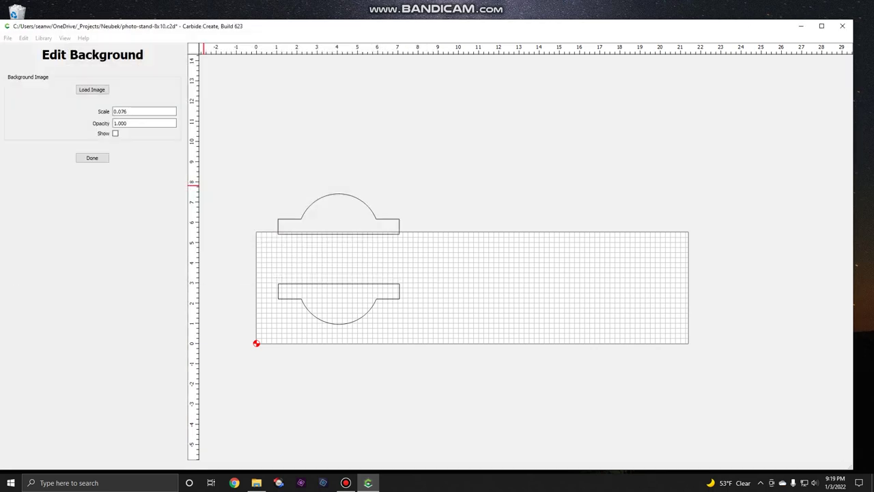
pyautogui.click(92, 156)
# Zoom in on the ruler and start a polyline
pyautogui.scroll(-5, 248, 270)
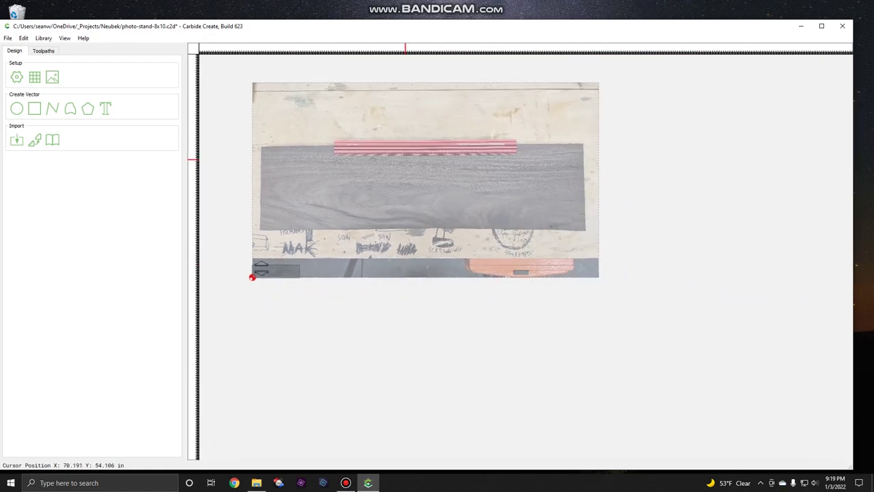
pyautogui.scroll(2, 408, 143)
pyautogui.scroll(-1, 251, 277)
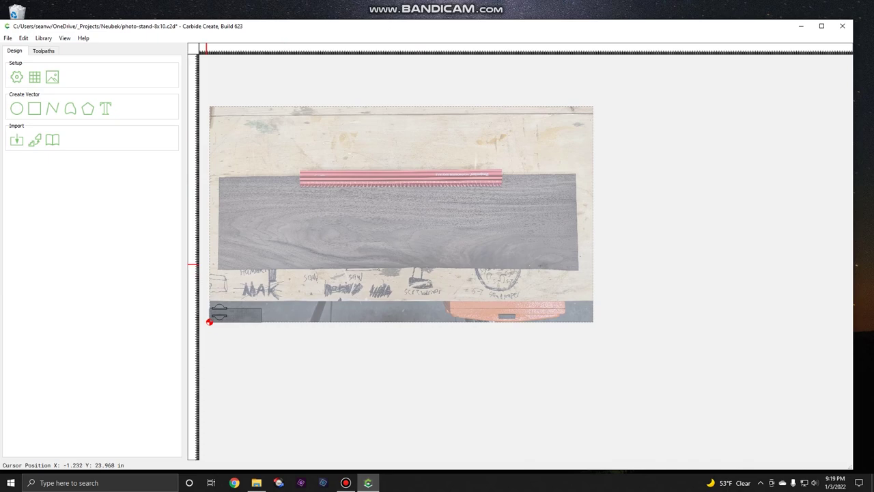
pyautogui.scroll(4, 383, 190)
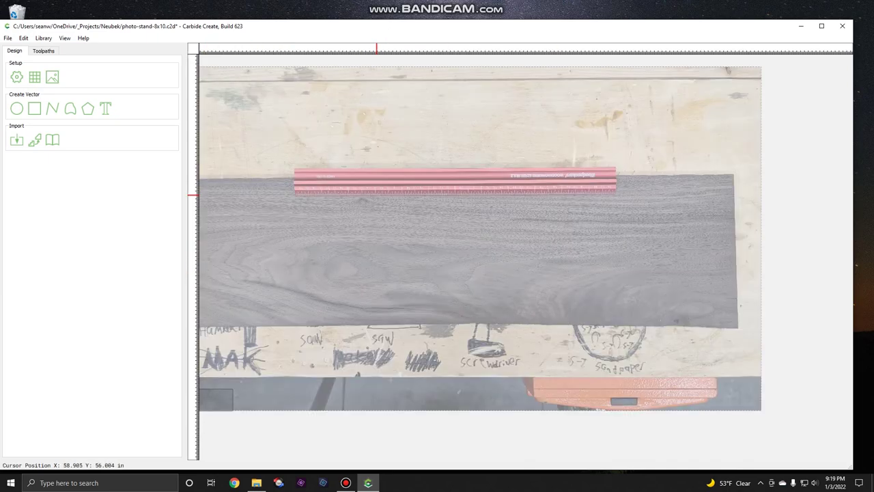
pyautogui.scroll(2, 280, 184)
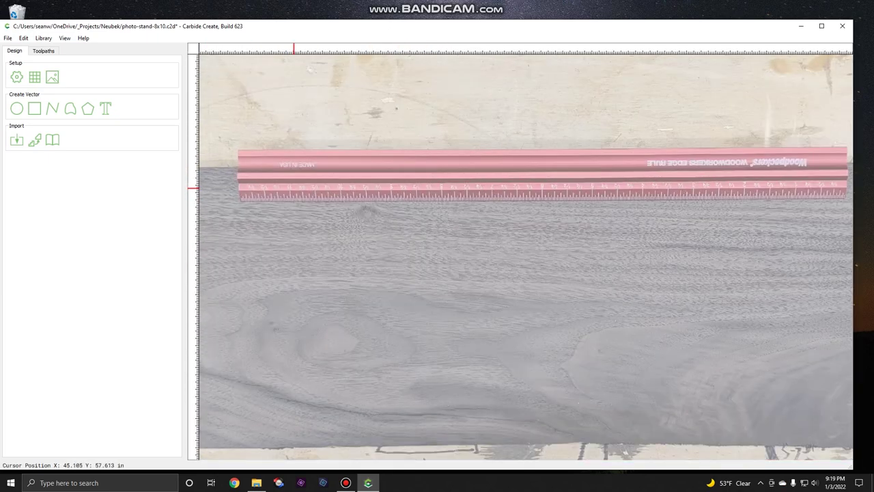
pyautogui.click(53, 107)
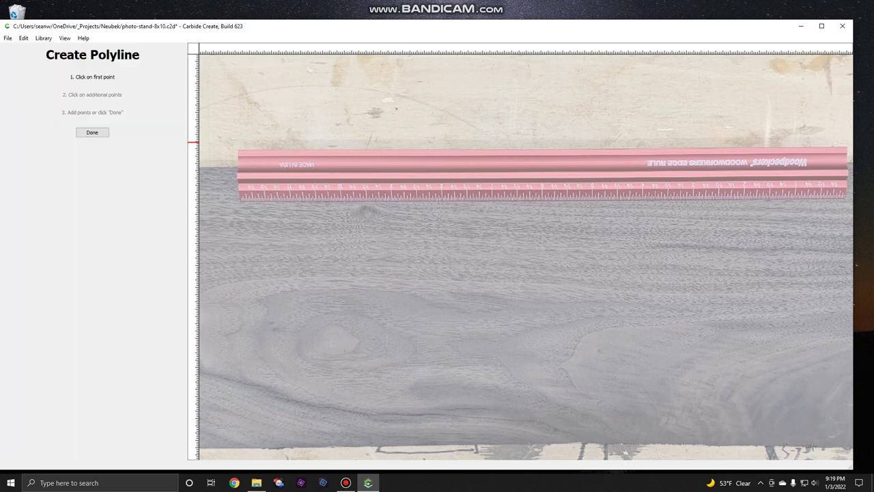
# Trace a line along the ruler's edge and check its 83.0788 in width in Scale
pyautogui.click(240, 198)
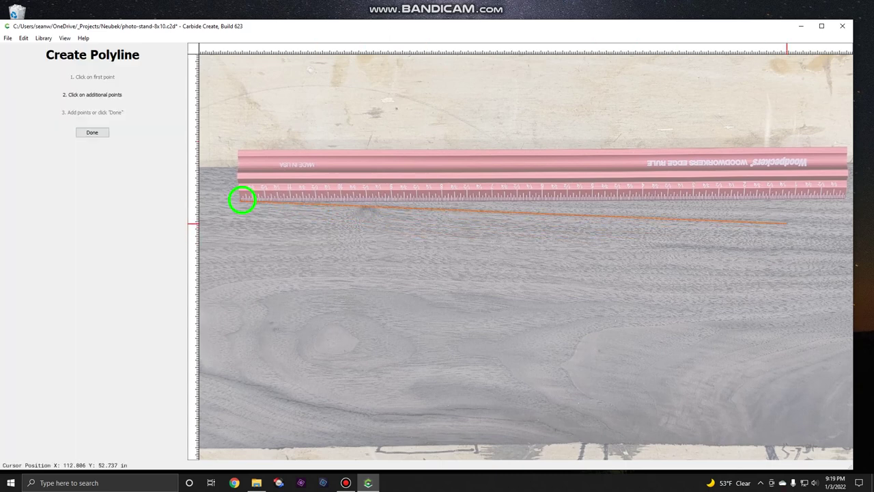
pyautogui.click(843, 198)
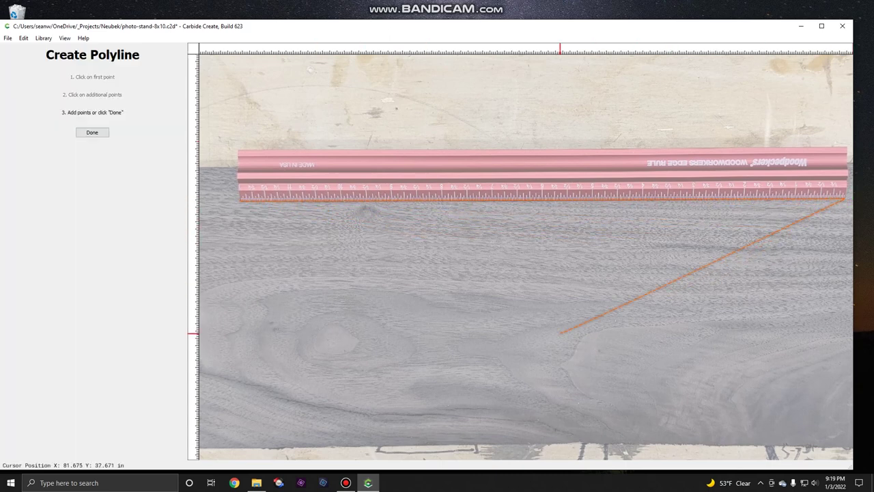
pyautogui.click(92, 133)
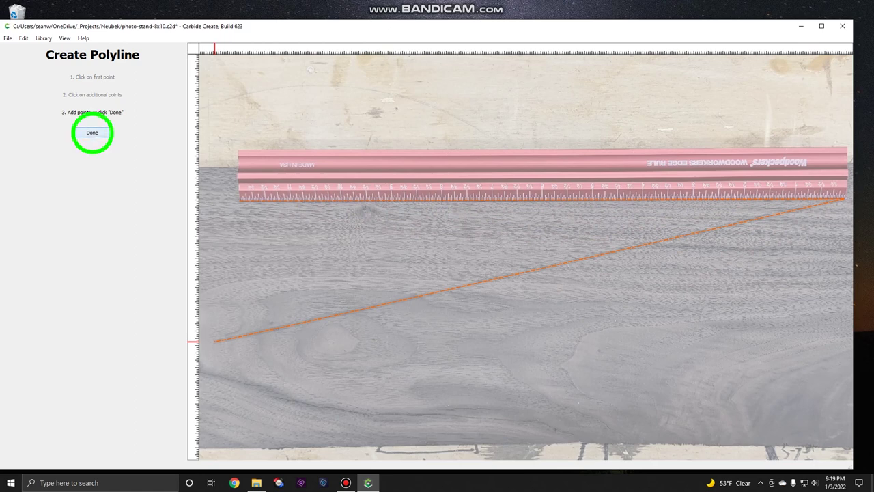
pyautogui.click(35, 109)
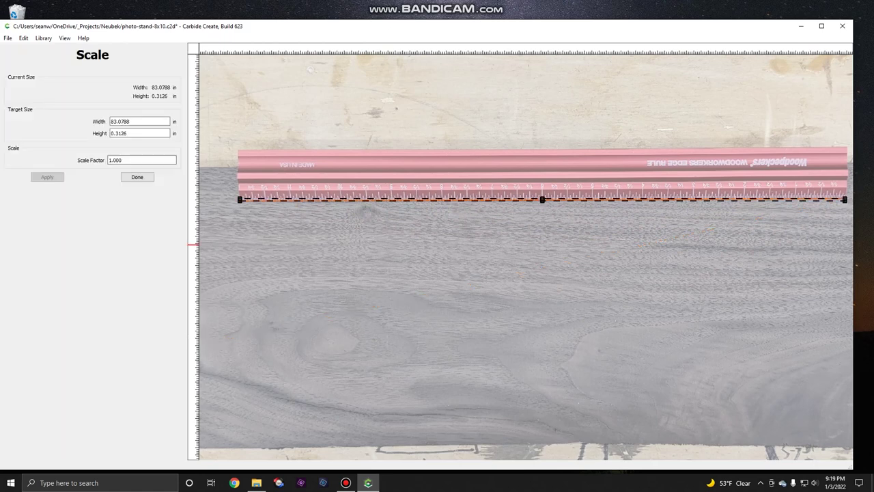
pyautogui.click(120, 121)
# Compute 12 ÷ 83.0788 = 0.1444 in Windows Calculator, then return to Carbide Create
pyautogui.press('super')
pyautogui.write('calc')
pyautogui.press('Return')
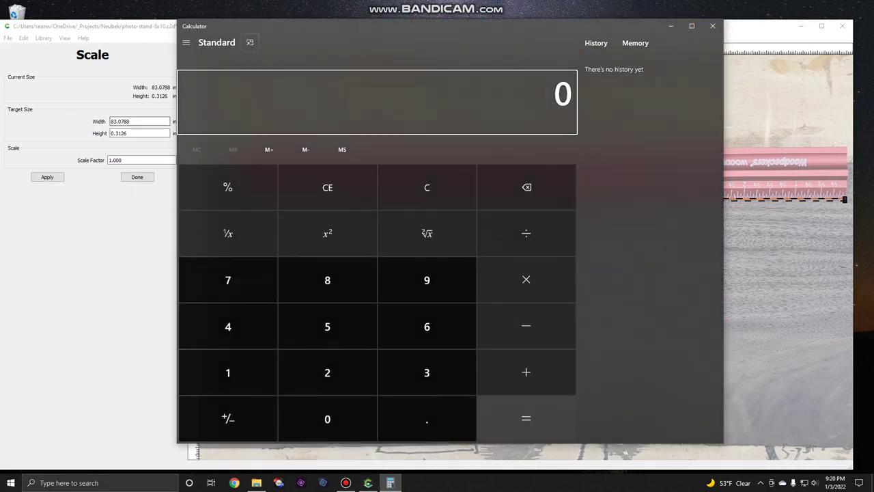
pyautogui.moveTo(299, 32); pyautogui.dragTo(360, 59)
pyautogui.write('1')
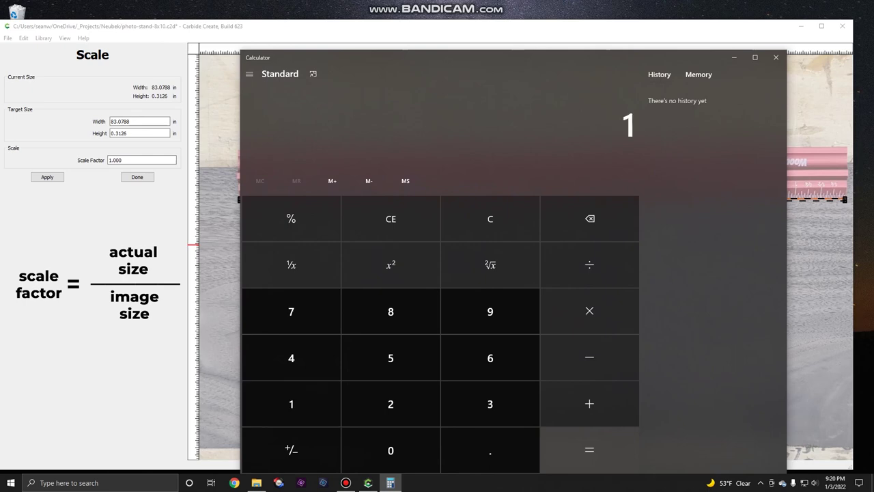
pyautogui.write('2/8')
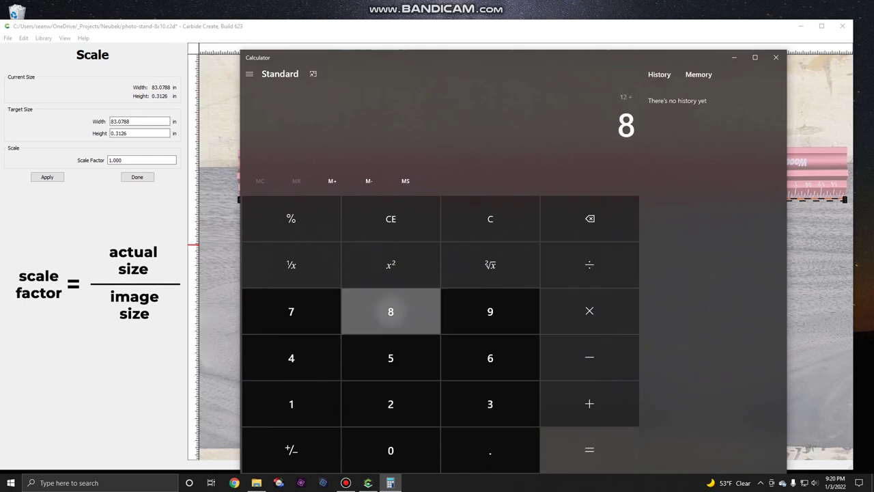
pyautogui.write('3.0788')
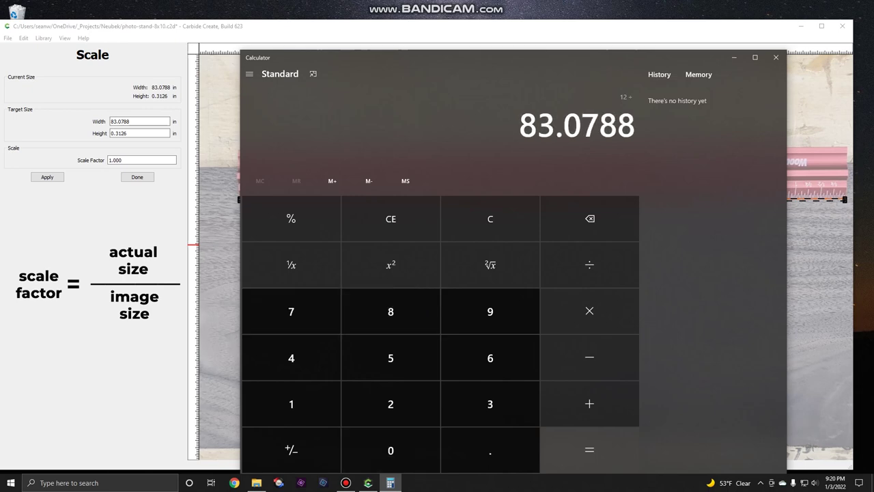
pyautogui.press('Return')
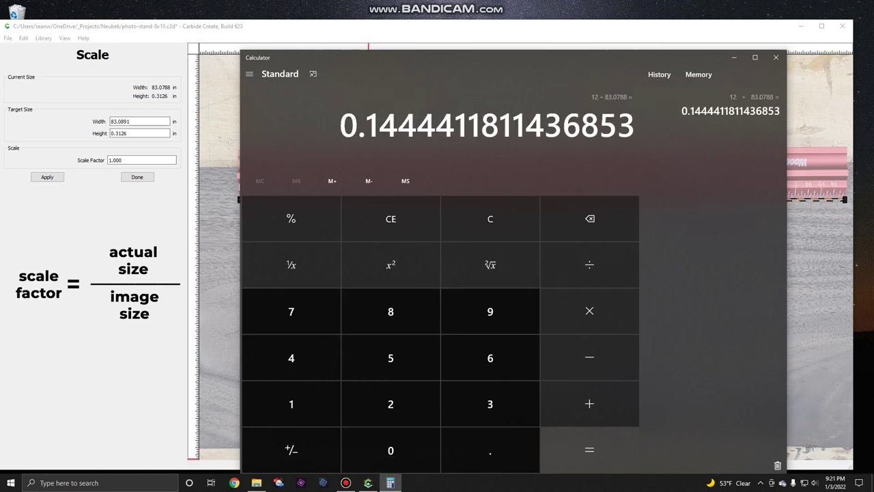
pyautogui.hotkey('alt', 'Tab')
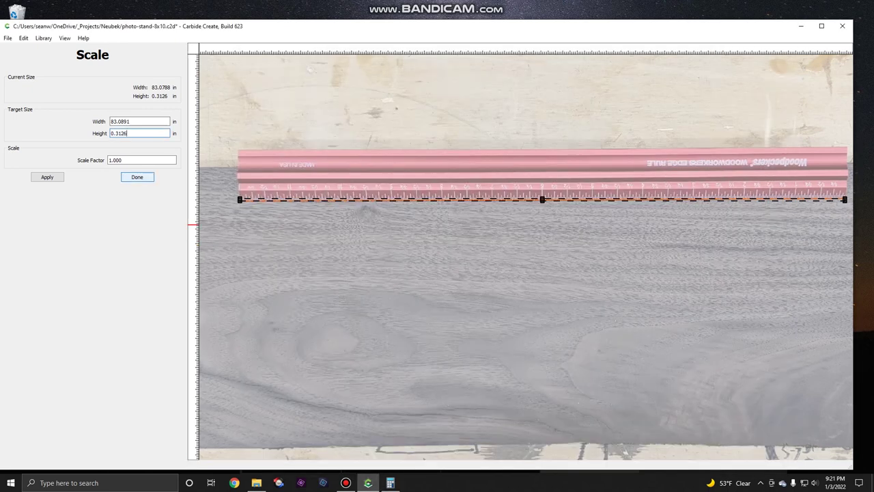
# Close Scale without applying and set the background image scale to 0.144
pyautogui.press('Return')
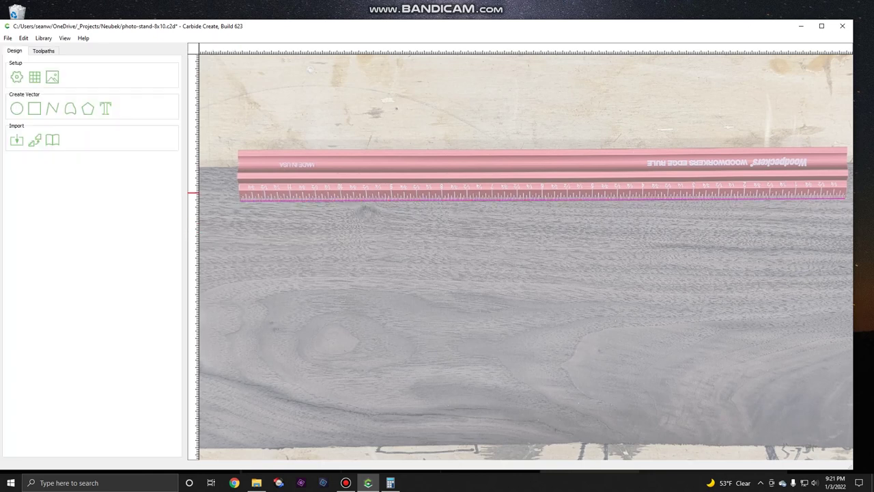
pyautogui.write('0.1444')
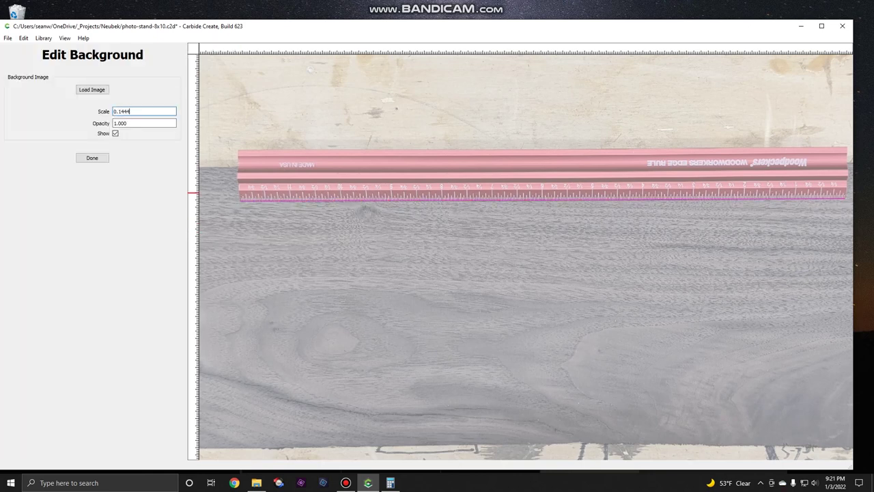
pyautogui.press('Return')
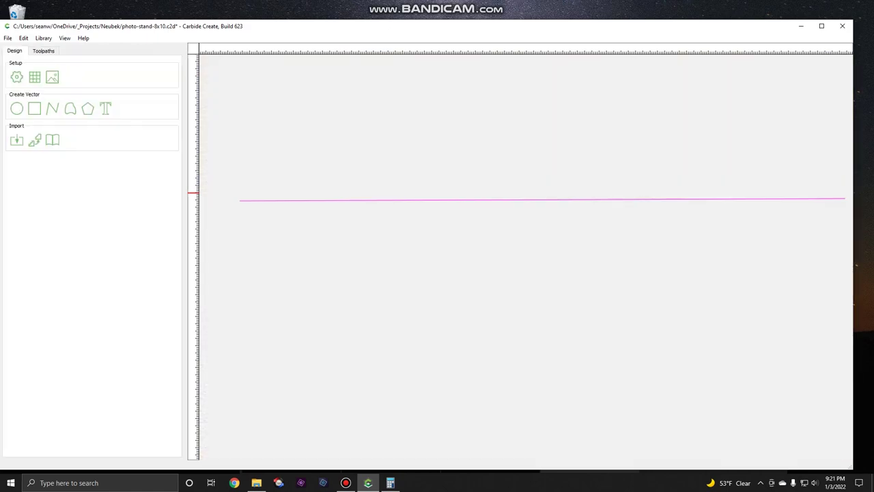
pyautogui.scroll(-5, 312, 264)
pyautogui.scroll(6, 312, 265)
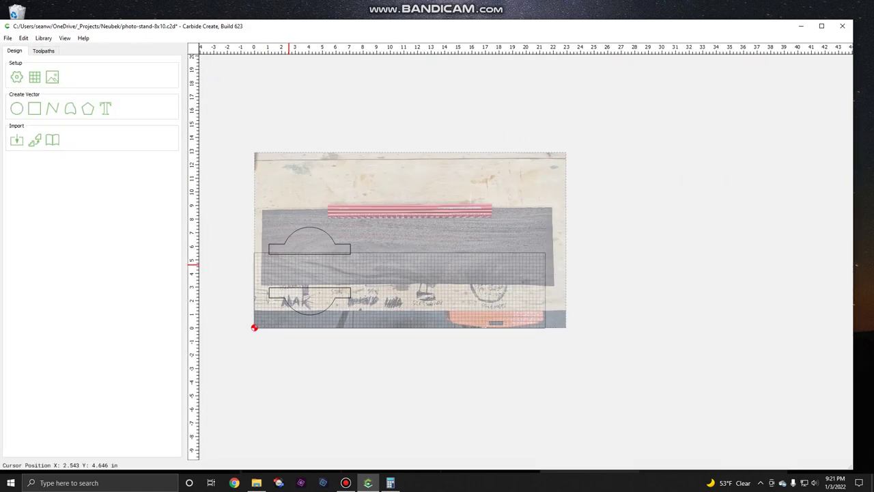
pyautogui.scroll(1, 312, 264)
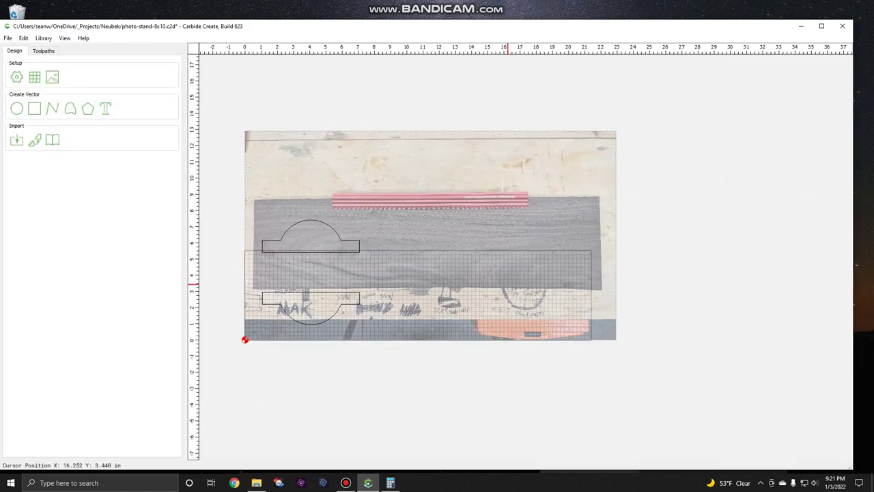
pyautogui.scroll(-2, 356, 282)
pyautogui.scroll(3, 268, 326)
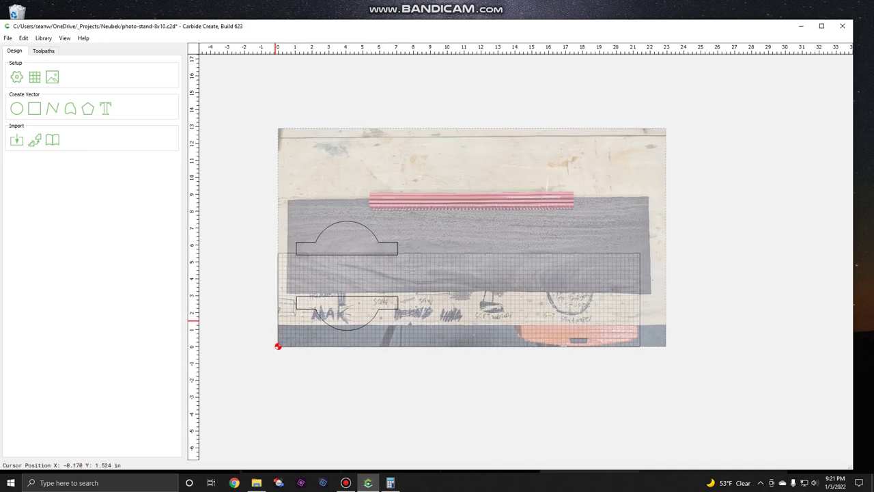
pyautogui.scroll(4, 267, 327)
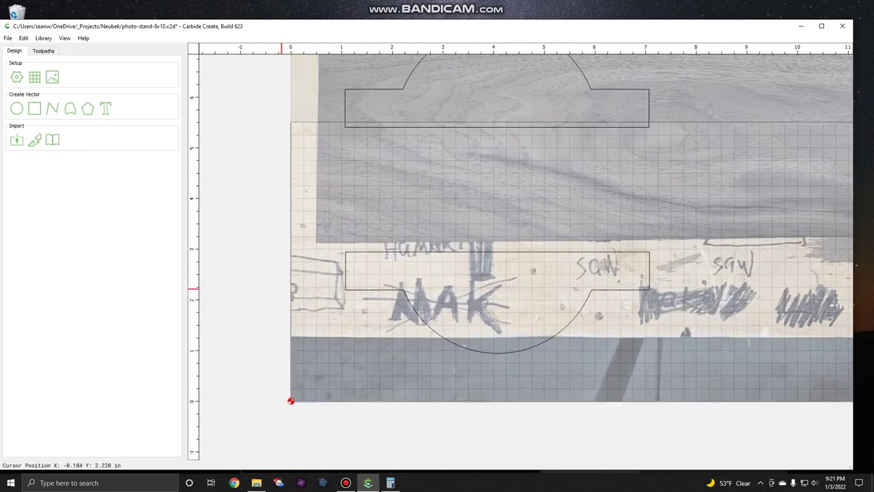
pyautogui.scroll(2, 280, 290)
# Shift the background photo so the board's lower-left corner sits on the origin
pyautogui.click(52, 76)
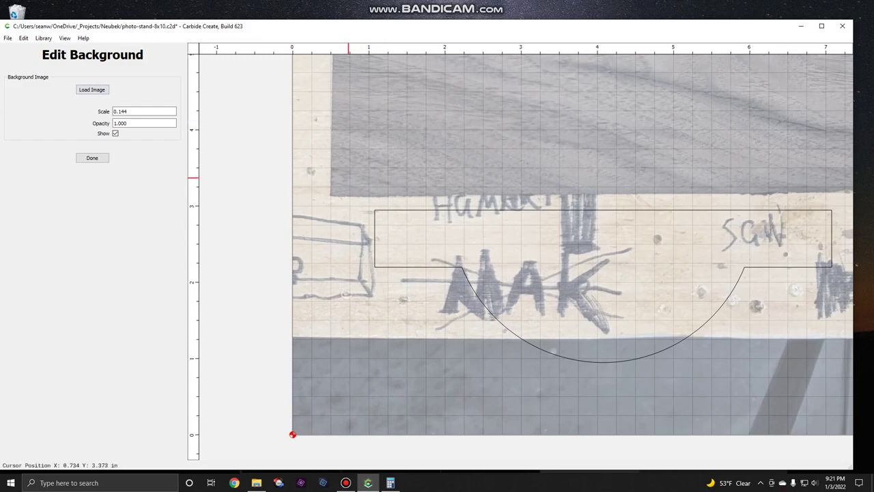
pyautogui.moveTo(387, 153); pyautogui.dragTo(374, 372)
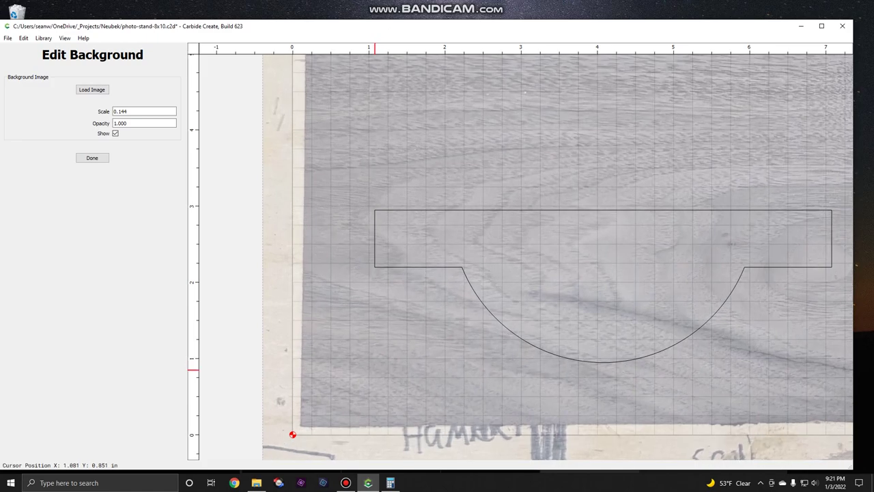
pyautogui.scroll(8, 300, 423)
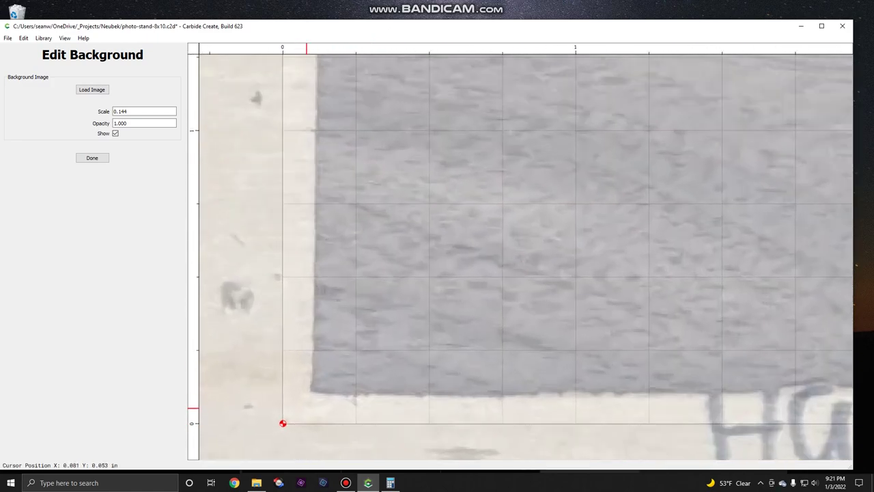
pyautogui.moveTo(314, 389); pyautogui.dragTo(286, 419)
pyautogui.scroll(-15, 304, 286)
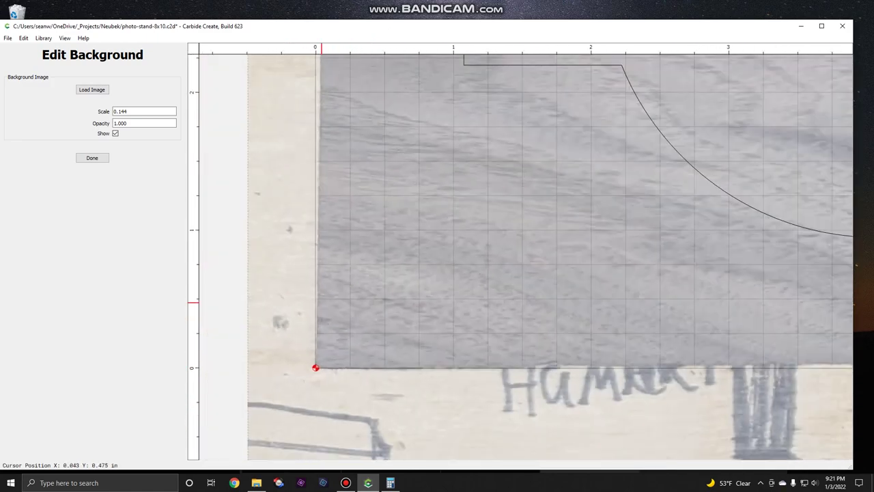
pyautogui.scroll(4, 305, 287)
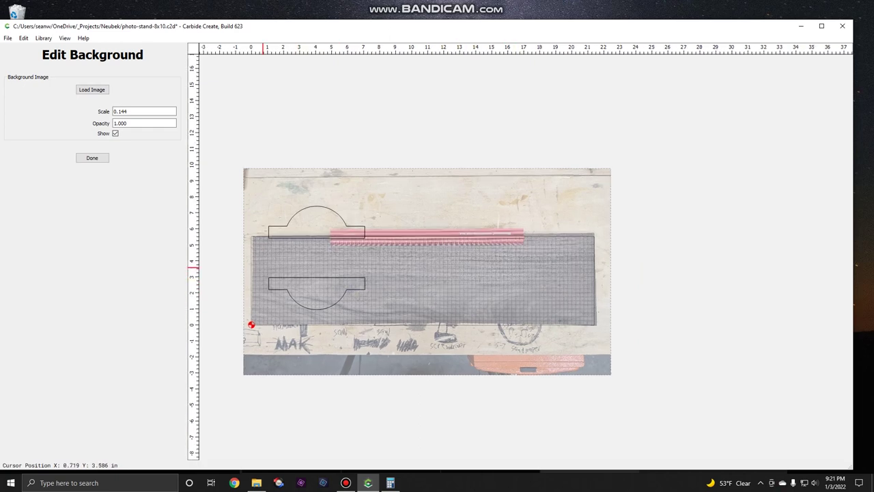
pyautogui.press('Escape')
# Place the bowl piece at the board's left end and the arch piece mid-board
pyautogui.click(283, 284)
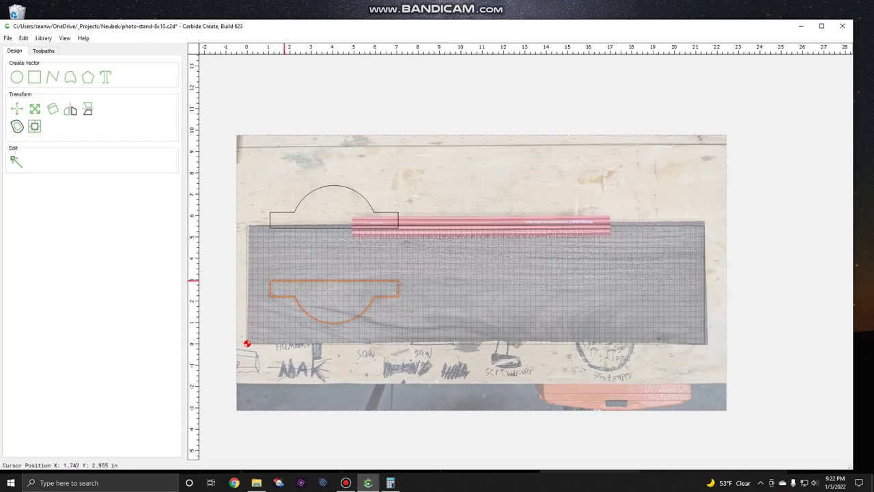
pyautogui.moveTo(283, 282); pyautogui.dragTo(271, 238)
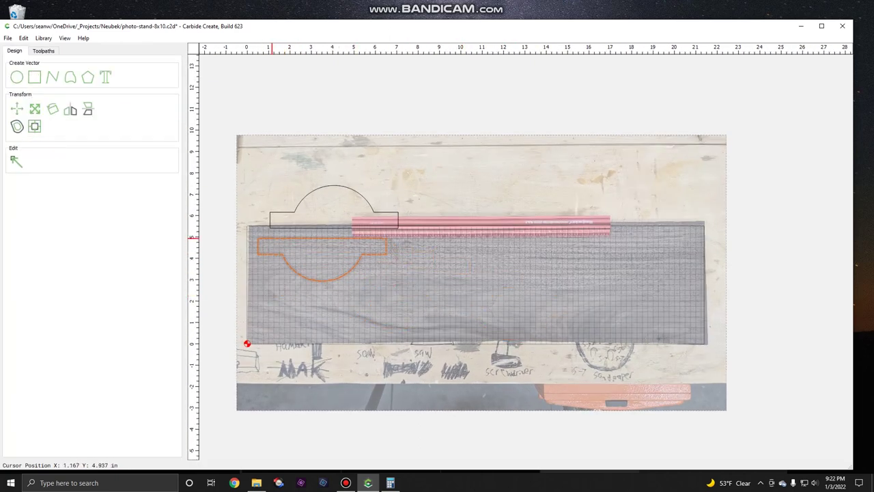
pyautogui.click(291, 212)
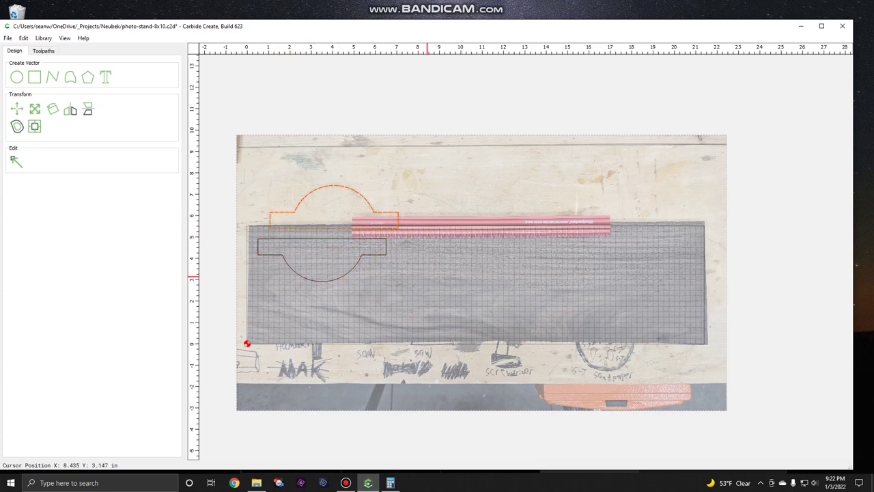
pyautogui.moveTo(367, 203); pyautogui.dragTo(466, 284)
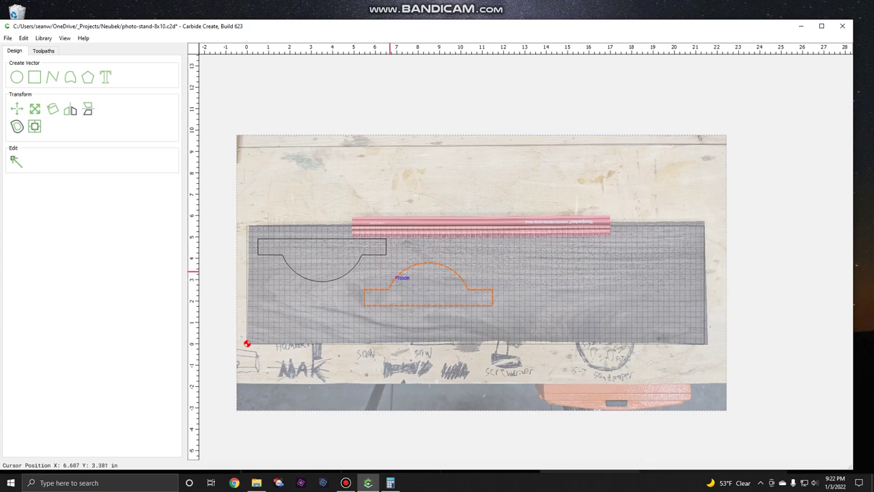